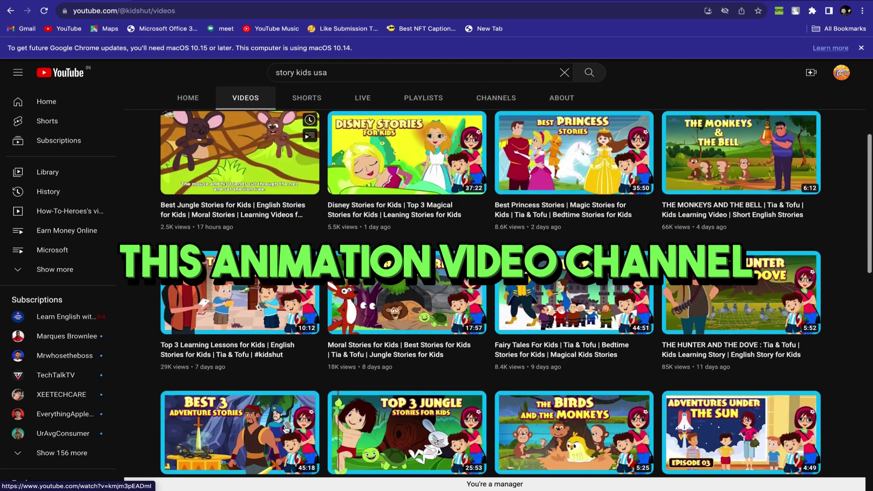
Step: Browse the kids' animated story channel's uploaded bedtime and moral story videos
scroll(286, 430, "down", 9)
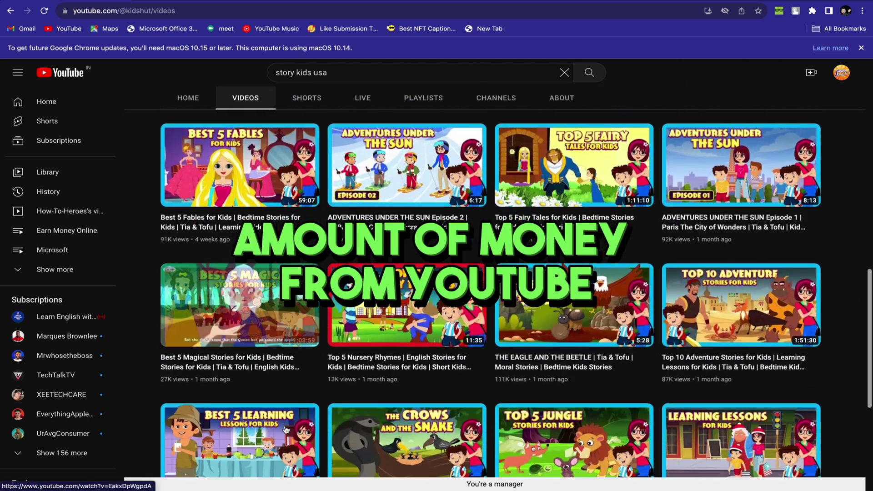
scroll(286, 430, "down", 10)
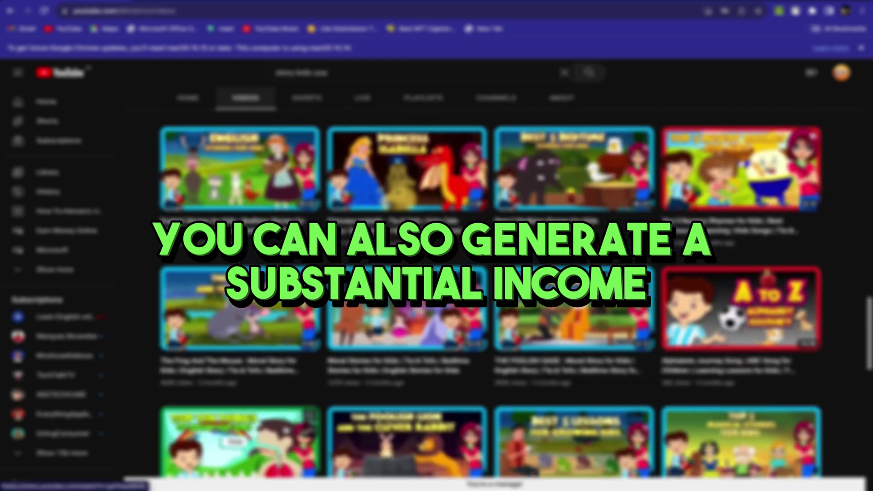
scroll(286, 429, "down", 5)
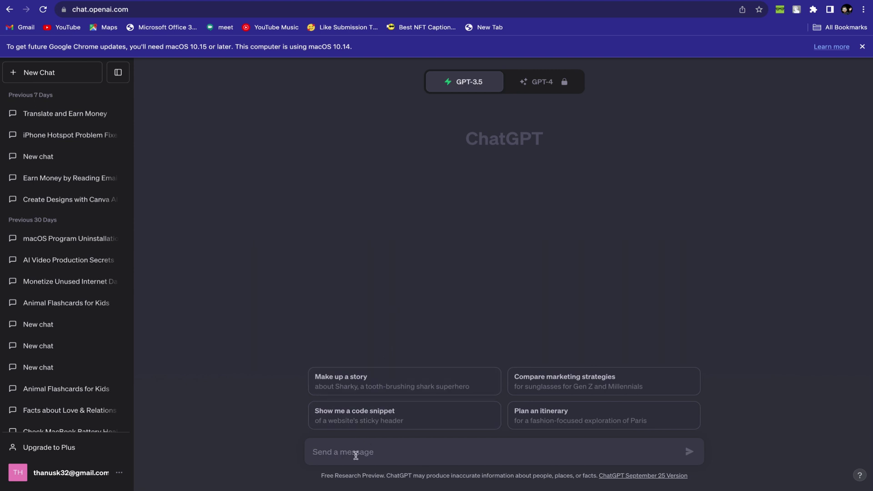
Step: Ask ChatGPT for a 200-word story about a girl and her cat
type("I")
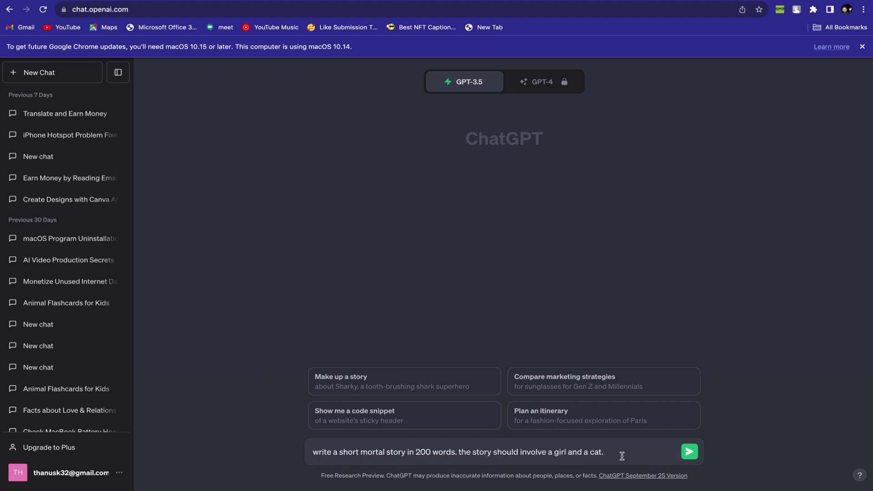
key("Return")
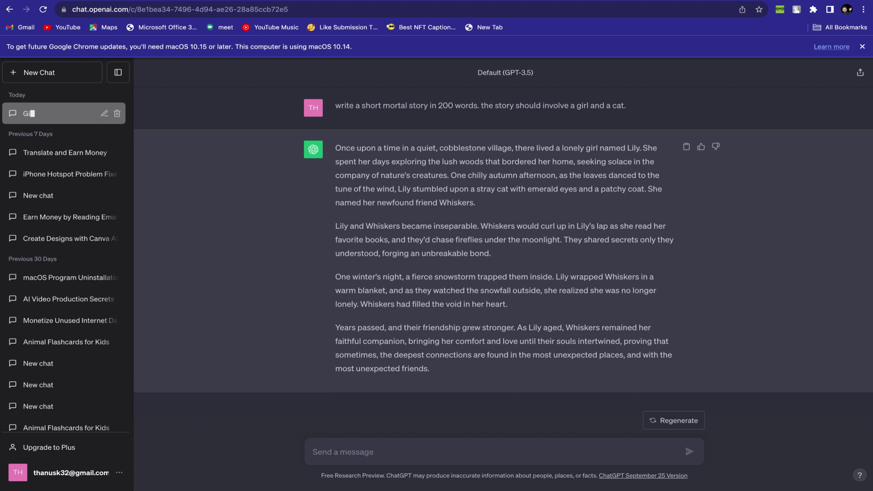
Step: Ask ChatGPT to suggest images for every scene of the Lily and Whiskers story
type("I want")
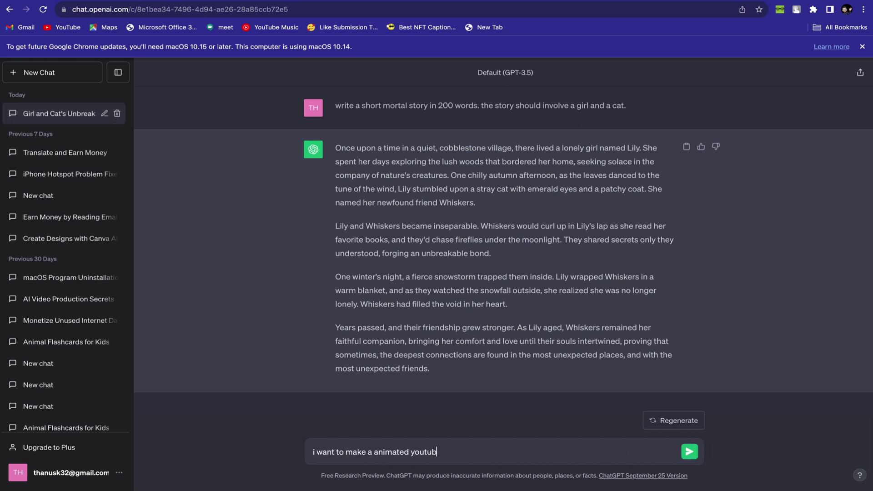
type("this story, i will make th")
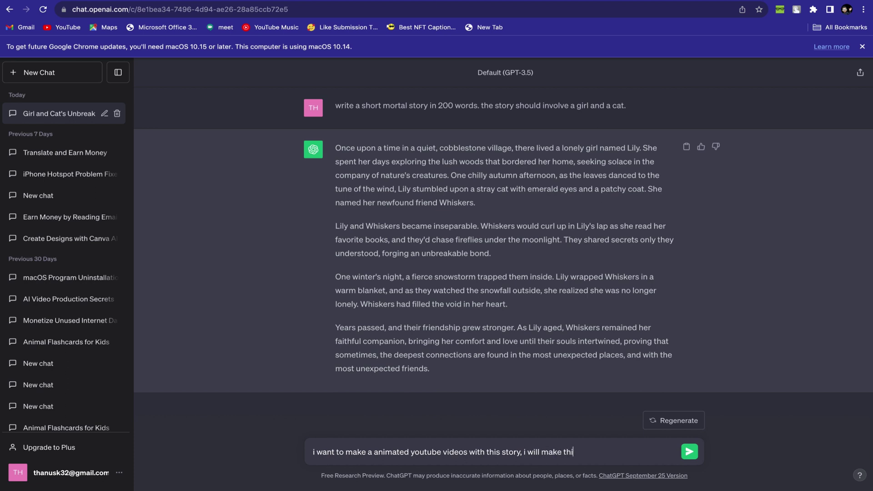
type(" image and avpicd")
type("r. Suggest me ")
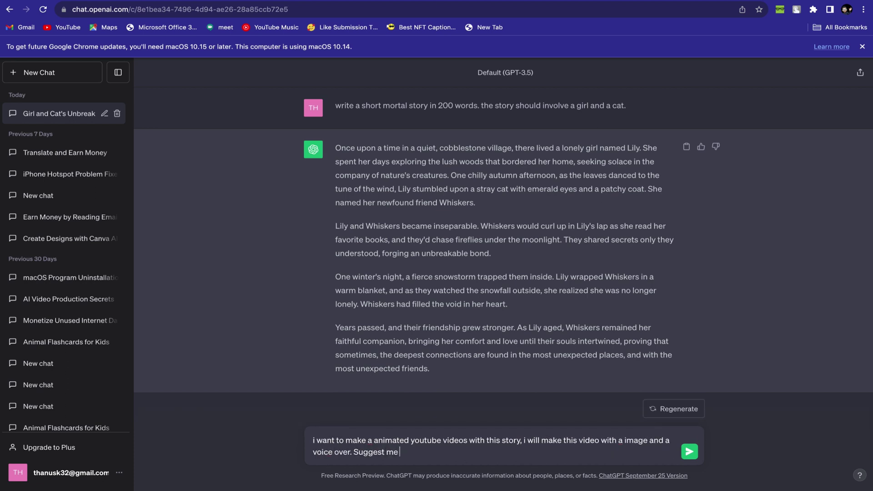
type("inages for evert")
type(".")
key("Return")
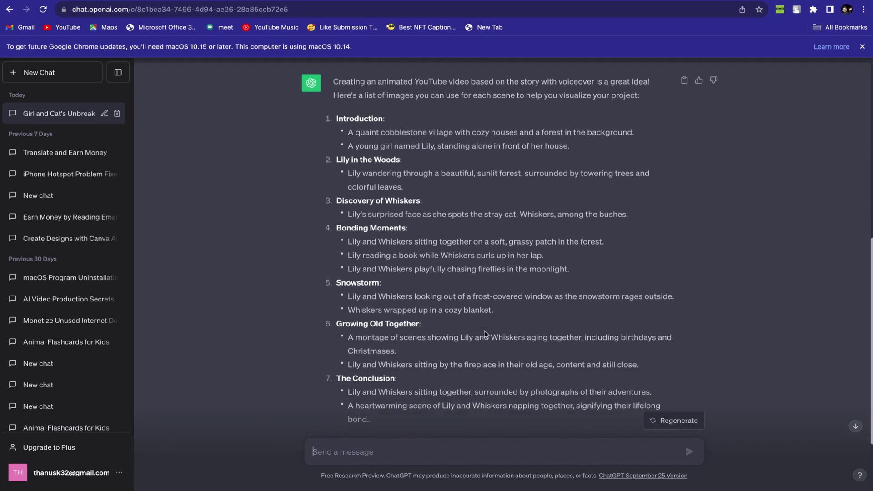
scroll(486, 334, "up", 2)
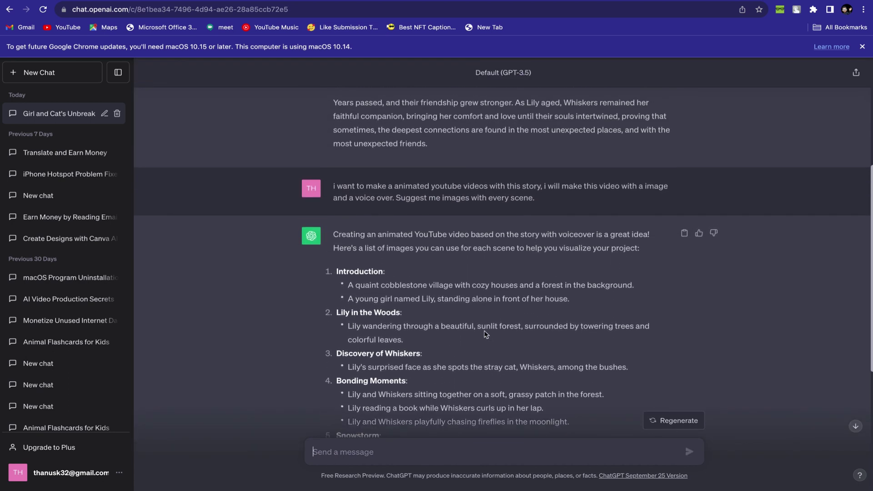
scroll(485, 333, "down", 1)
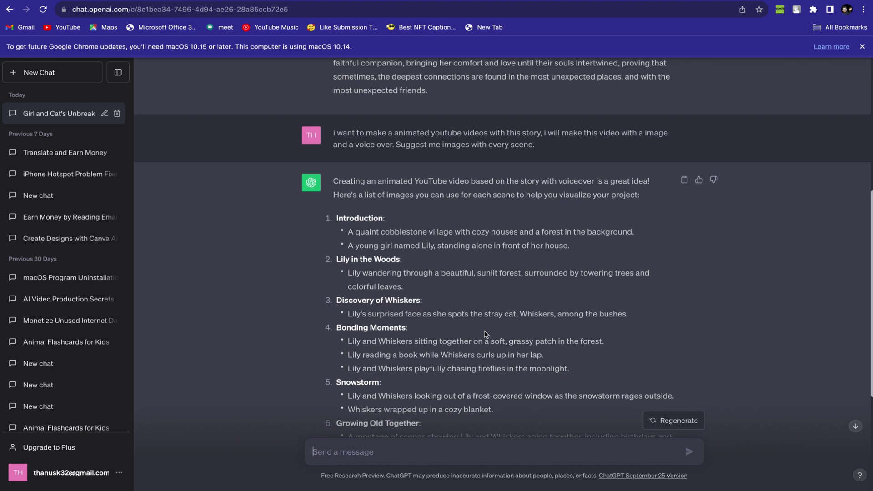
Step: Paste the Lily and Whiskers story into the blank Google Doc
scroll(486, 334, "down", 3)
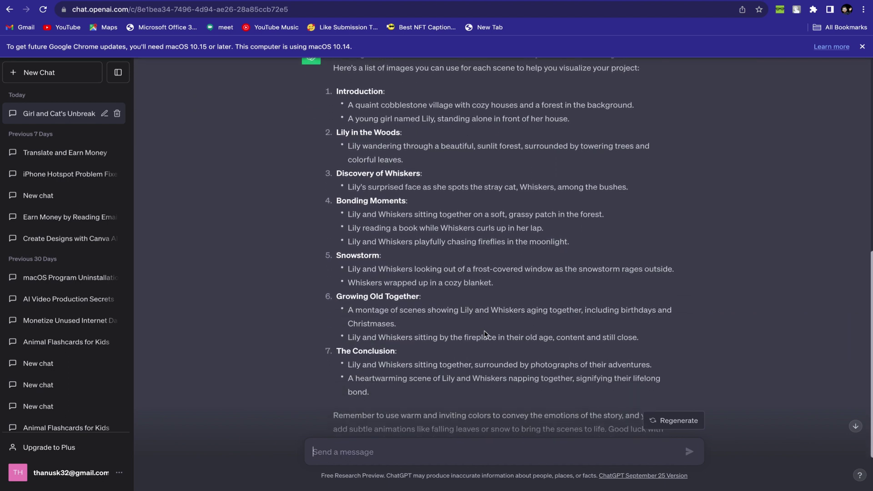
scroll(486, 334, "up", 10)
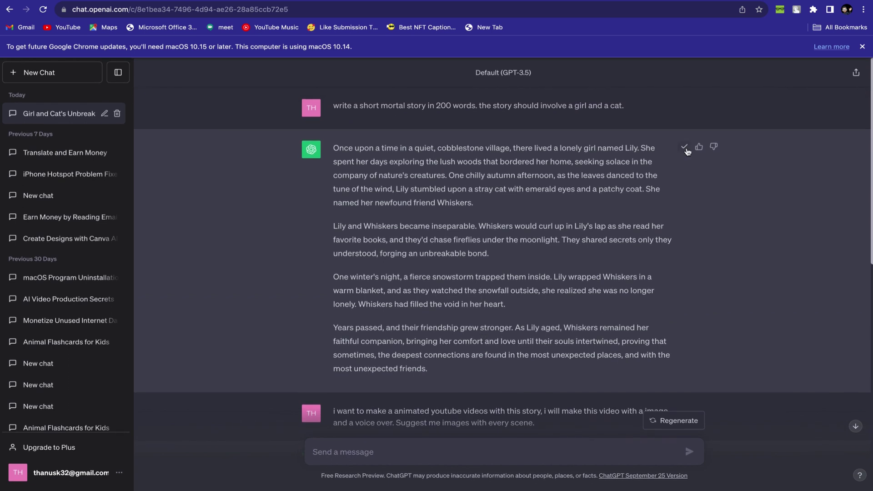
key("ctrl+Tab")
type("Once upon a time in a quiet, cobblestone village, there lived a lonely girl named Lily. She spent her days exploring the lush woods that bordered her home, seeking solace in the company of nature's creatures. One chilly autumn afternoon, as the leaves danced to the tune of the wind, Lily stumbled upon a stray cat with emerald eyes and a patchy coat. She named her newfound friend Whiskers.  Lily and Whiskers became inseparable. Whiskers would curl up in Lily's lap as she read her favorite books, and they'd chase fireflies under the moonlight. They shared secrets only they understood, forging an unbreakable bond.  One winter's night, a fierce snowstorm trapped them inside. Lily wrapped Whiskers in a warm blanket, and as they watched the snowfall outside, she realized she was no longer lonely. Whiskers had filled the void in her heart.  Years passed, and their friendship grew stronger. As Lily aged, Whiskers remained her faithful companion, bringing her comfort and love until their souls intertwined, proving that sometimes, the deepest connections are found in the most unexpected places, and with the most unexpected friends.")
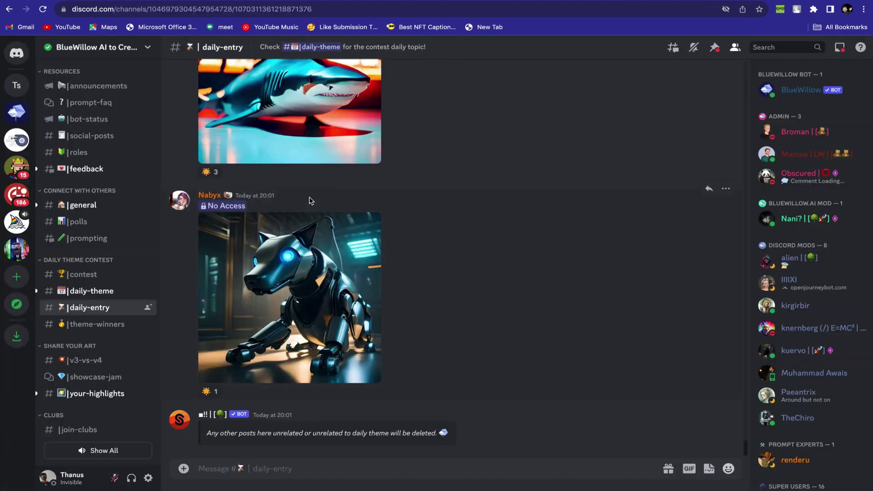
Step: Start a BlueWillow /imagine command in the personal server's #general channel
scroll(311, 201, "up", 15)
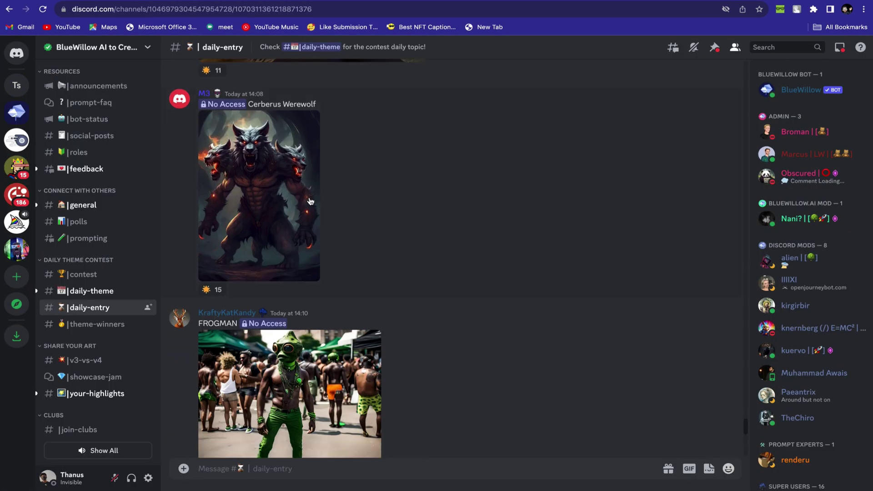
scroll(311, 201, "down", 15)
left_click(17, 85)
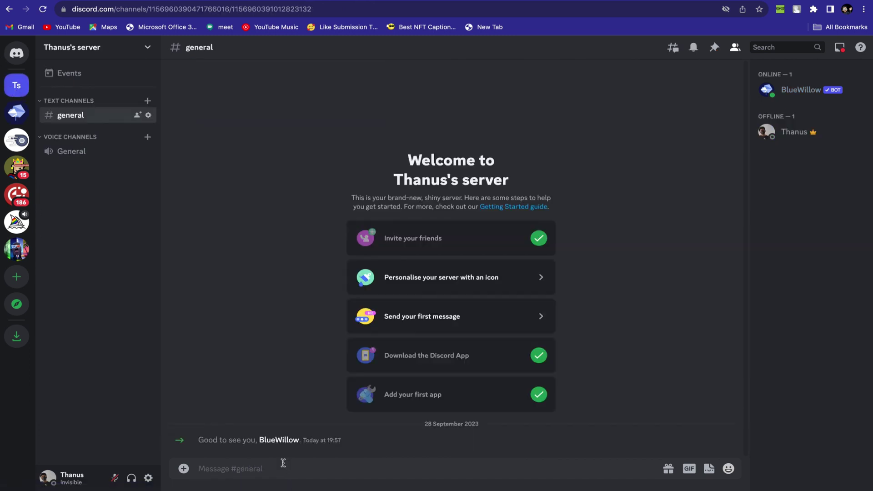
type("/")
left_click(260, 281)
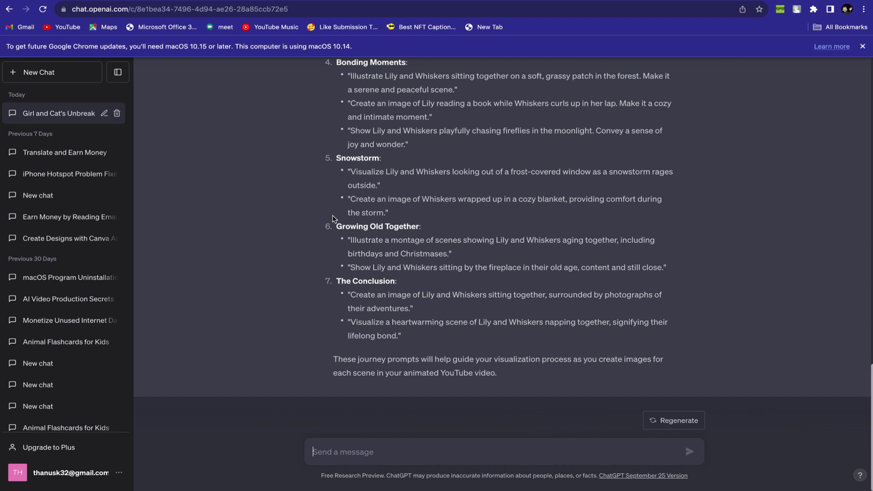
Step: Submit the village scene prompt with 'hyper- realistic, 8k, ultra hd, pixar style, disney style, cinema'
scroll(544, 146, "up", 6)
scroll(544, 145, "down", 2)
triple_click(639, 153)
key("ctrl+c")
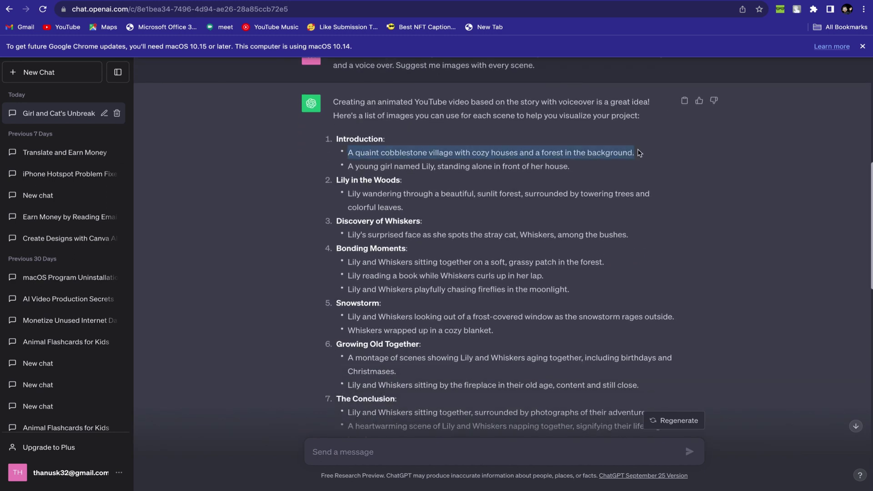
left_click(288, 4)
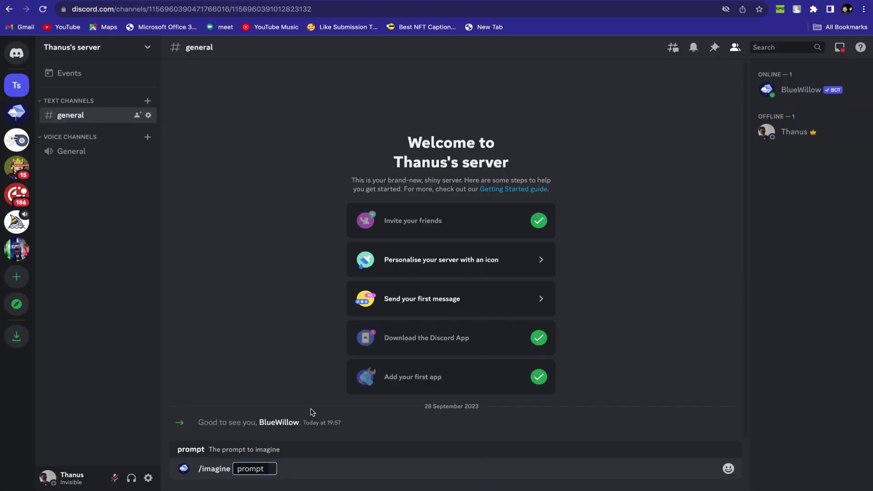
key("ctrl+v")
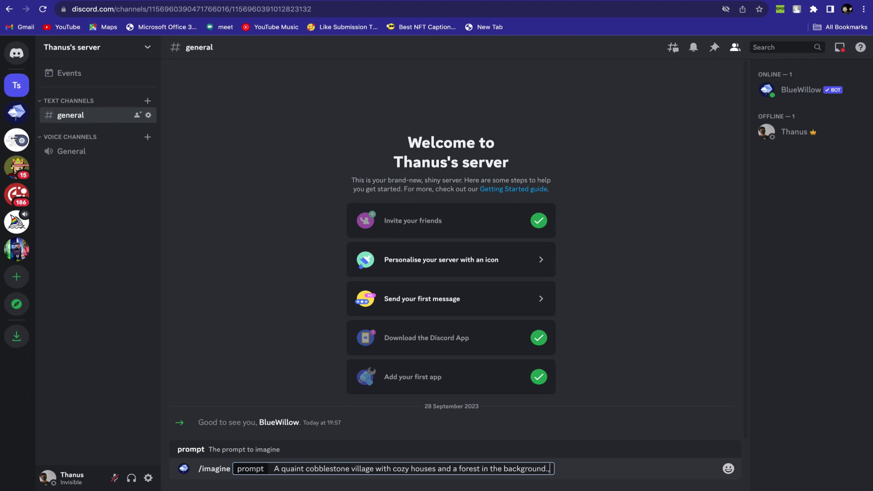
type("hyper- re")
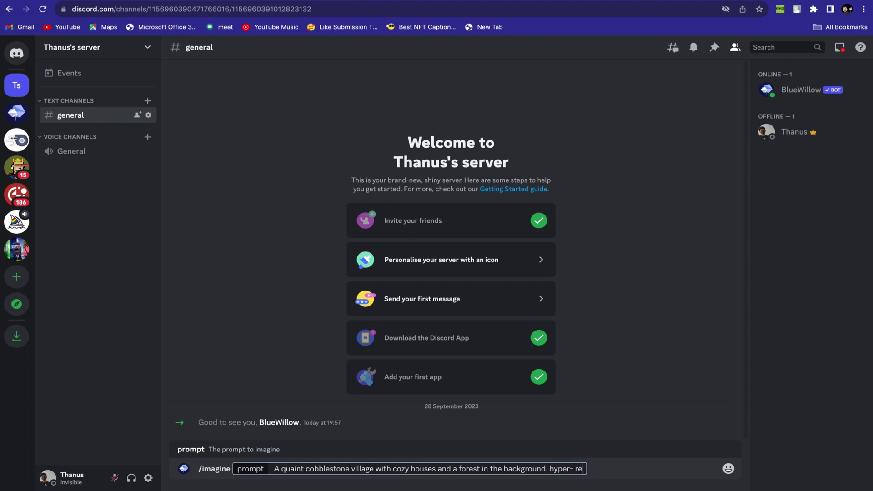
type("alistic, 8k, ultra hd")
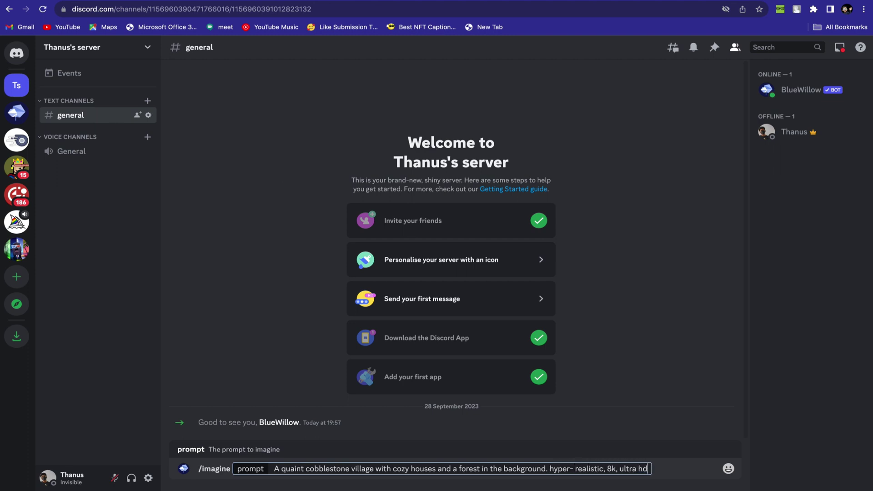
type(", pixar style, disney style, cinema 4d, --ar 3:2")
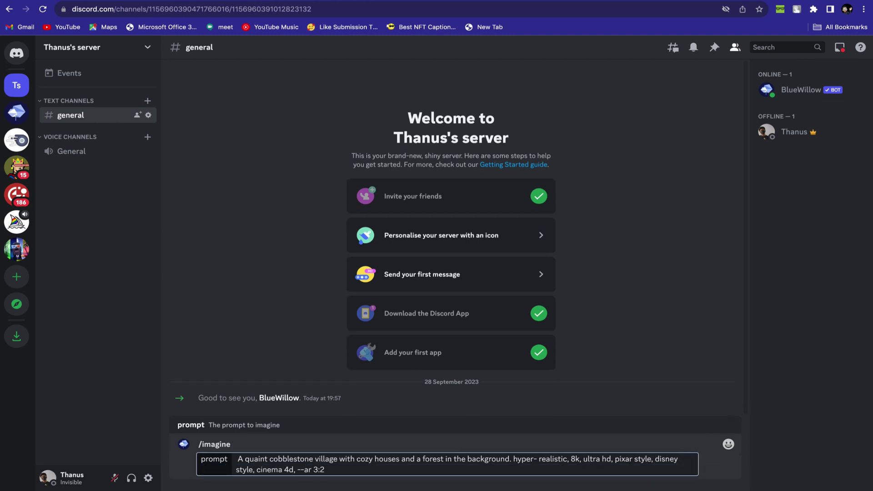
key("Return")
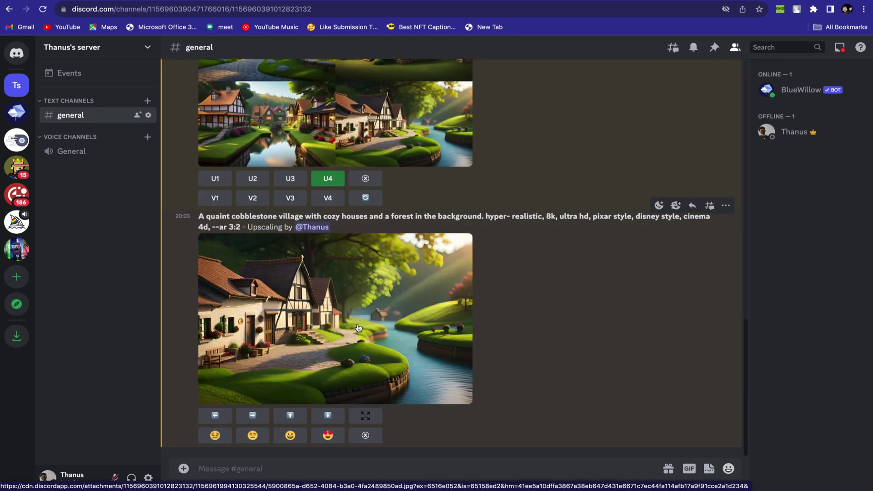
Step: Save the upscaled cobblestone village image to the computer
left_click(485, 350)
right_click(437, 283)
left_click(477, 298)
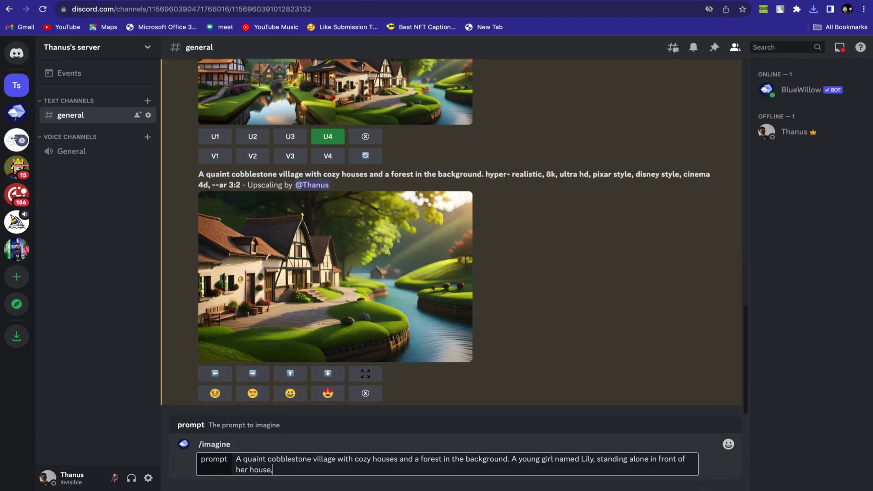
key("Return")
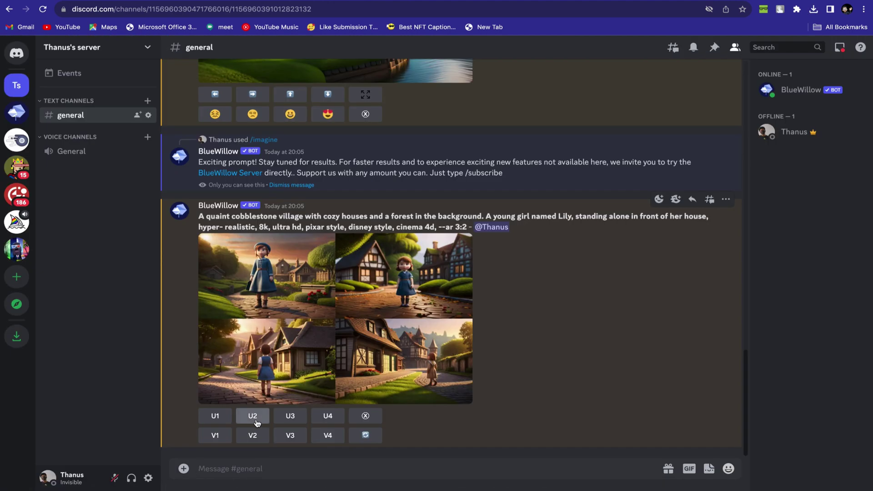
Step: Upscale the second Lily image and save it to the computer
left_click(252, 416)
left_click(326, 310)
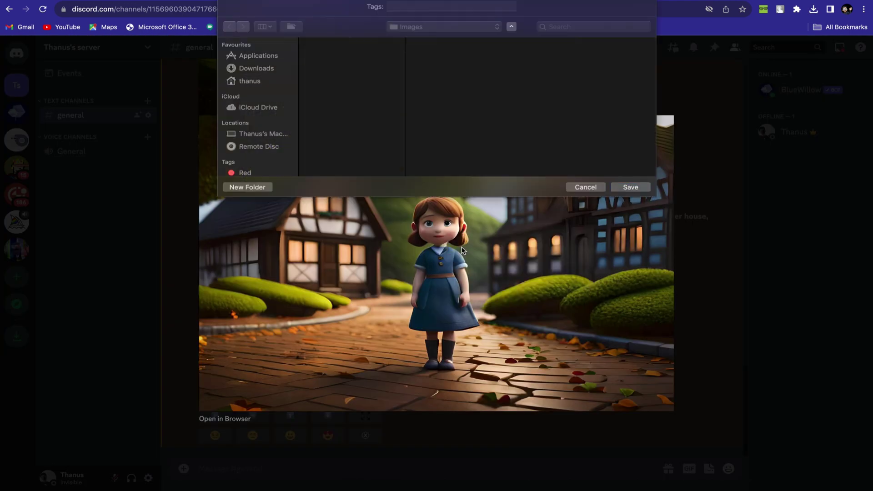
key("Return")
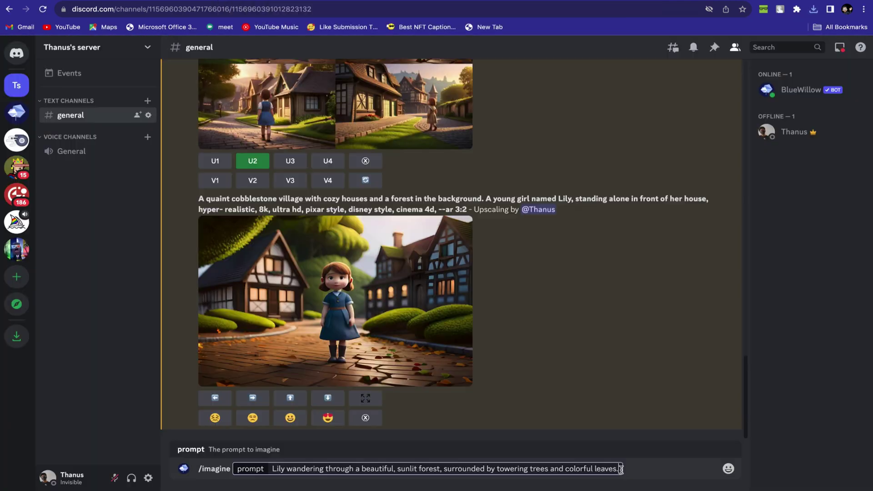
key("Return")
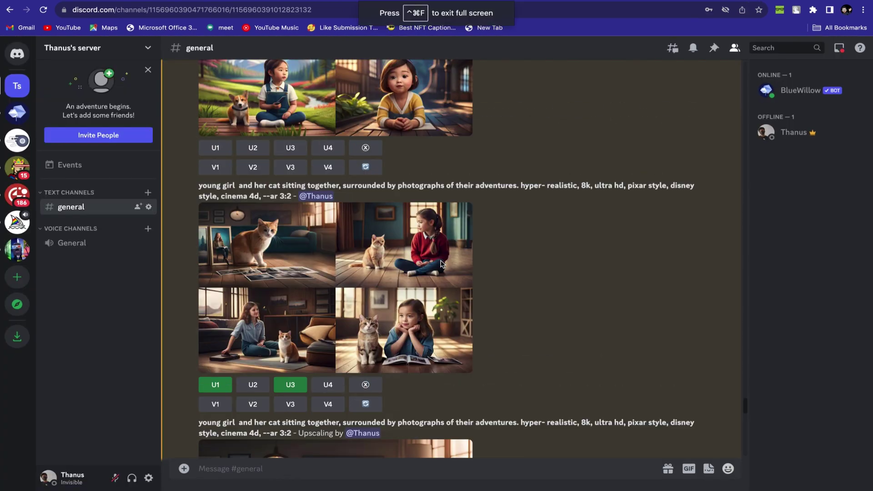
scroll(441, 264, "up", 20)
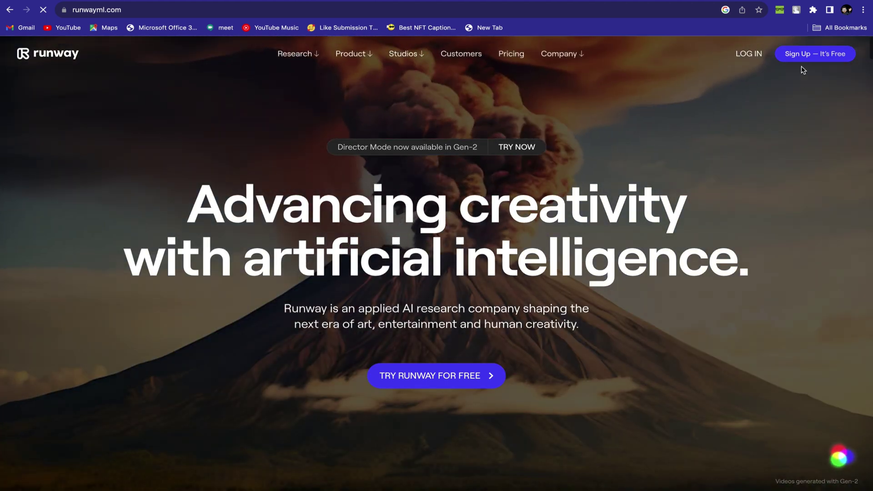
Step: Sign up for Runway and open the Text/Image to Video tool
left_click(810, 54)
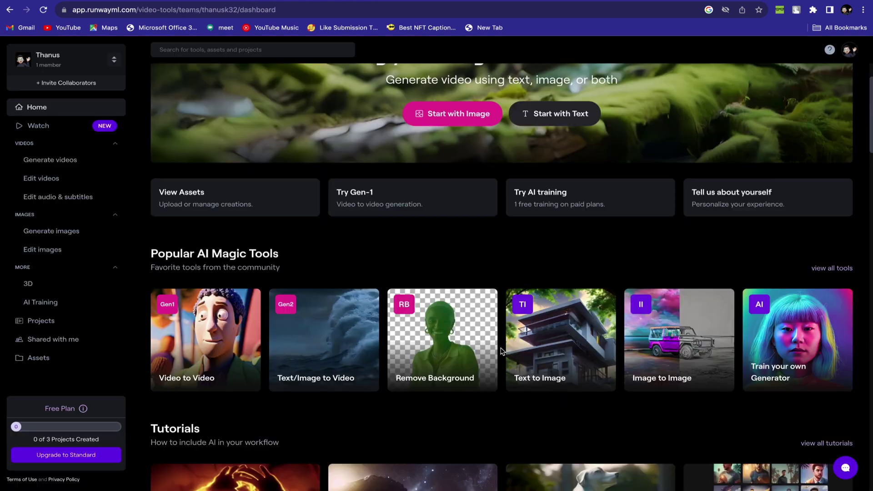
scroll(502, 351, "down", 3)
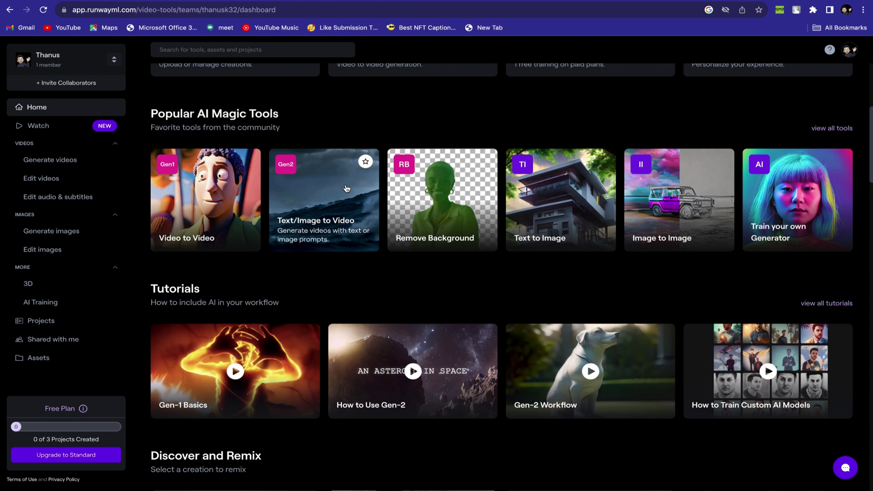
left_click(347, 188)
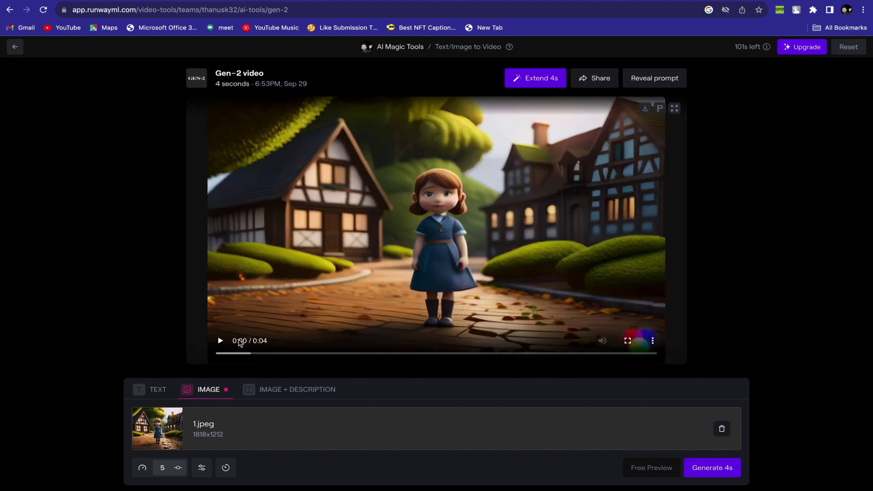
Step: Play the girl video, then generate a 4-second video from the forest image 2.jpeg
left_click(221, 342)
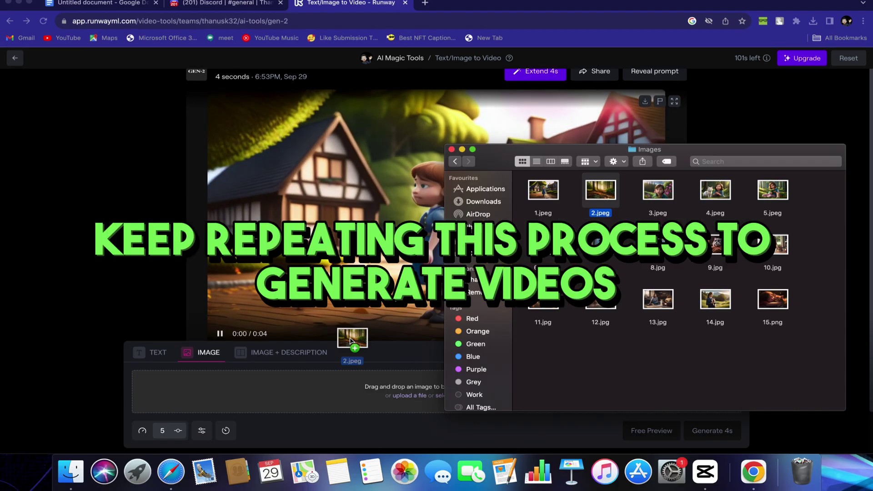
left_click_drag(396, 382, 409, 434)
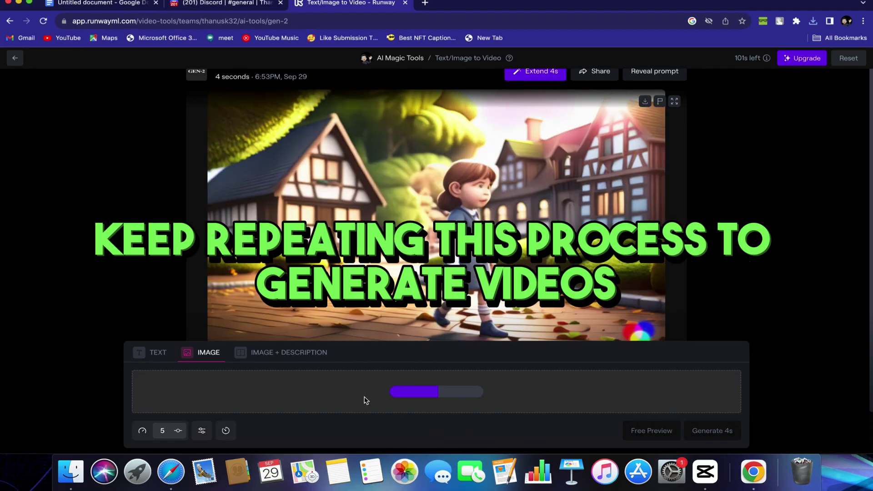
left_click(708, 469)
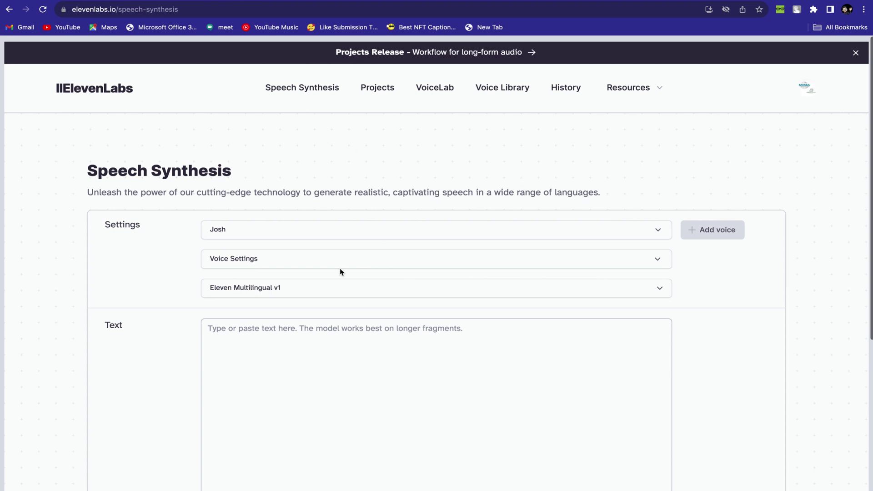
Step: Switch the ElevenLabs narration voice from Josh to Matilda
left_click(461, 233)
scroll(299, 345, "down", 12)
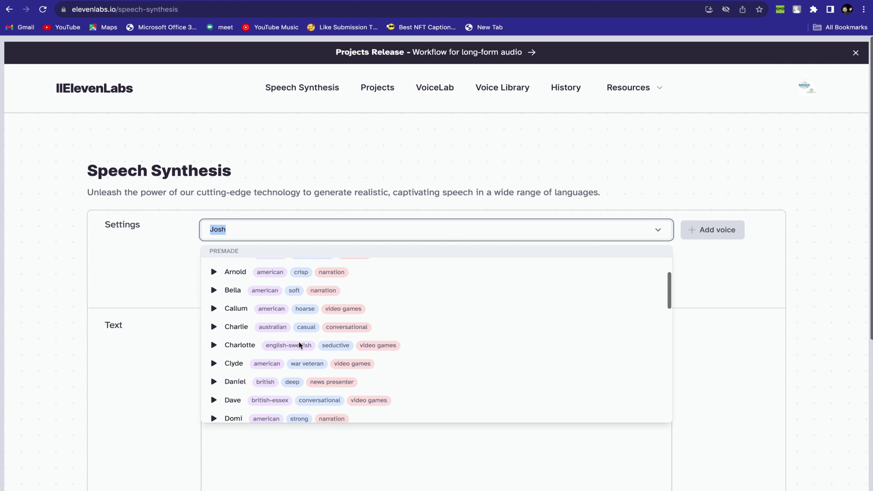
scroll(299, 345, "up", 4)
scroll(298, 342, "up", 10)
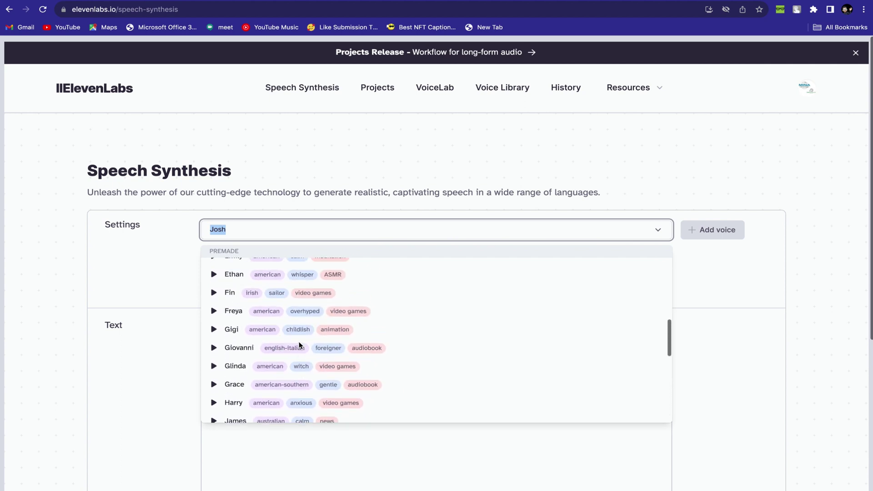
left_click(231, 268)
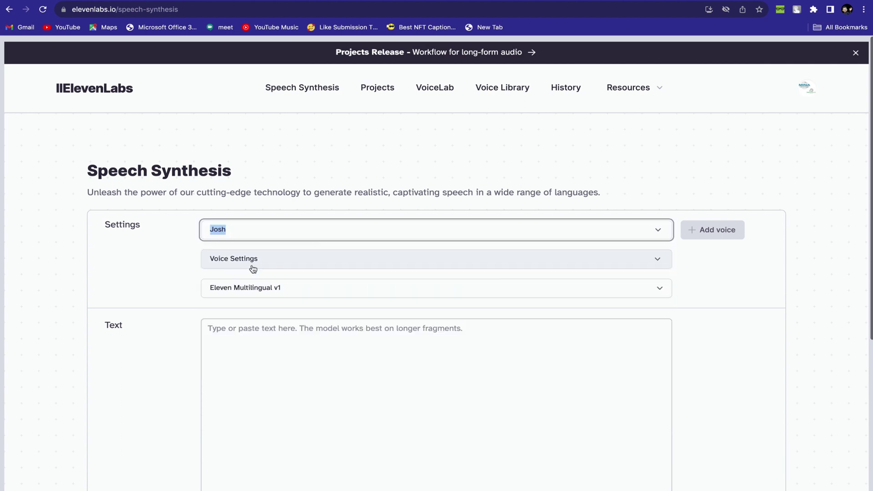
left_click(252, 267)
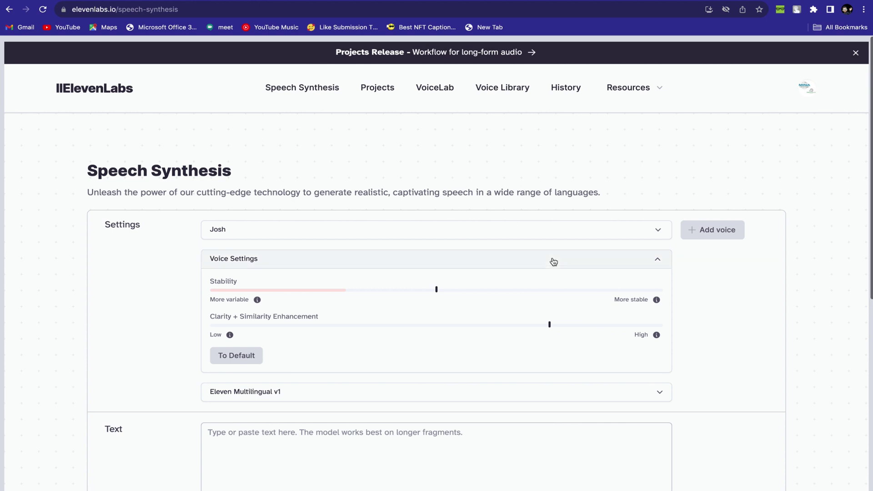
left_click(540, 229)
left_click(244, 284)
left_click(132, 260)
Step: Paste the story from Google Docs, generate the Matilda speech, and download it
left_click(100, 1)
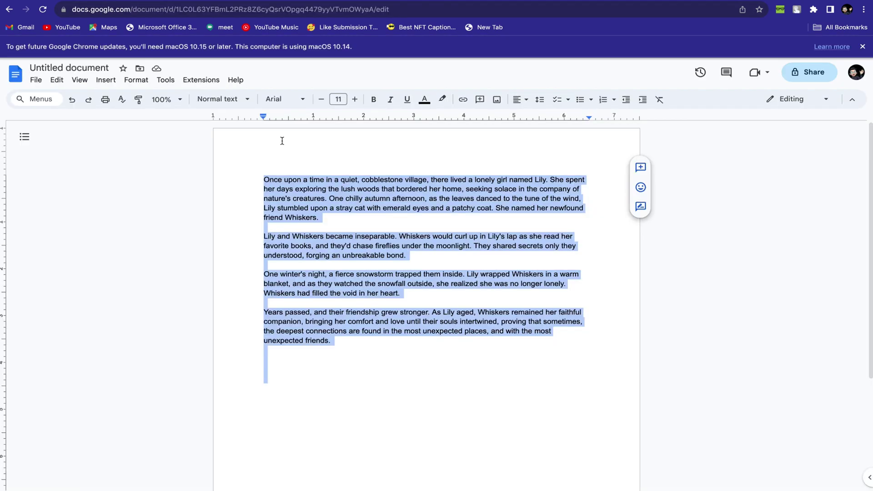
left_click(240, 2)
scroll(308, 273, "down", 4)
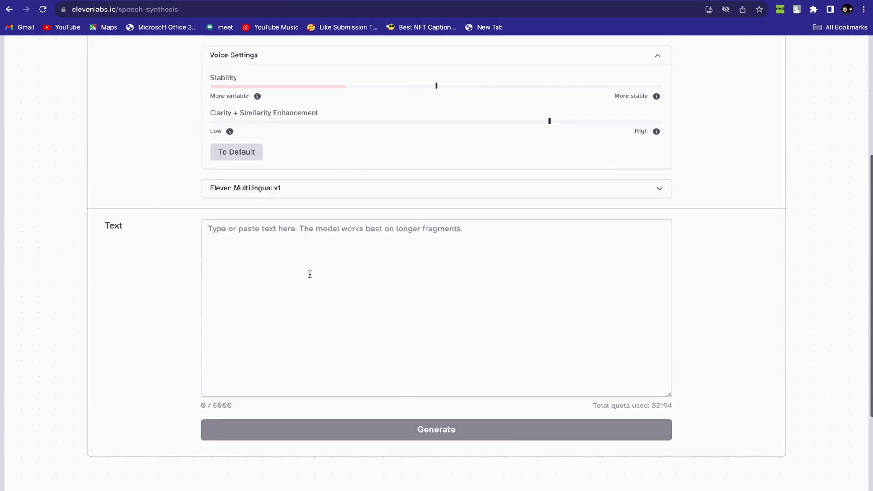
left_click(309, 273)
key("super+v")
key("BackSpace")
key("BackSpace")
key("BackSpace")
key("BackSpace")
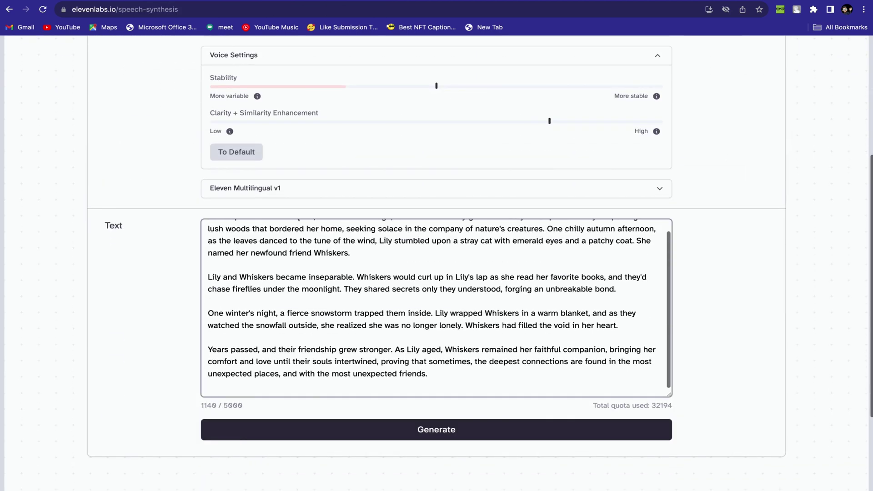
left_click(435, 432)
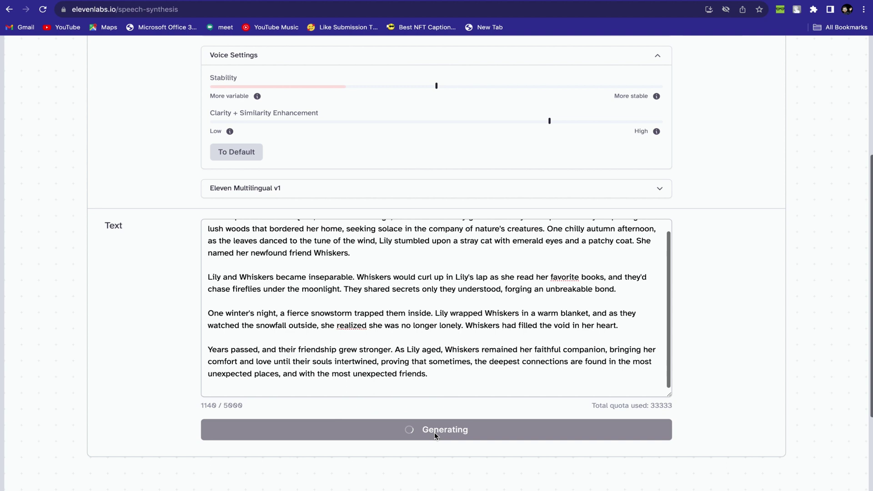
left_click(826, 473)
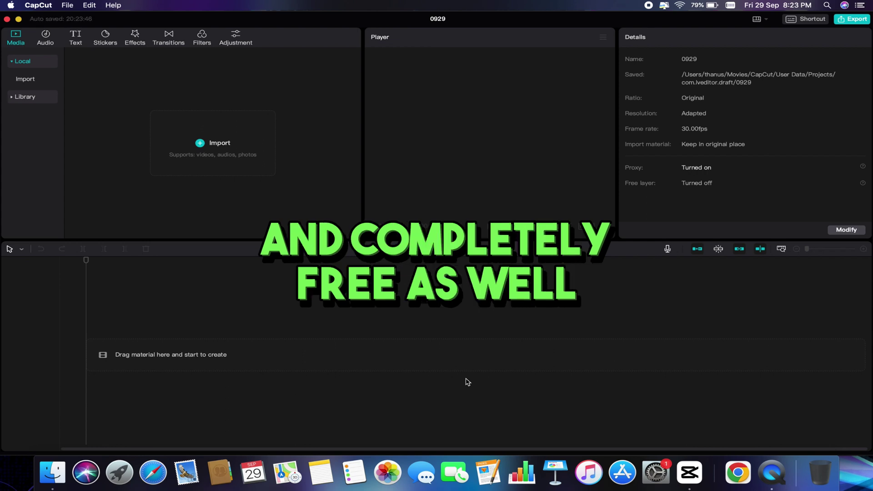
Step: Import the mp4 animation clips and voice.mp3, then drop them all onto the timeline
left_click(234, 162)
left_click_drag(403, 178, 347, 81)
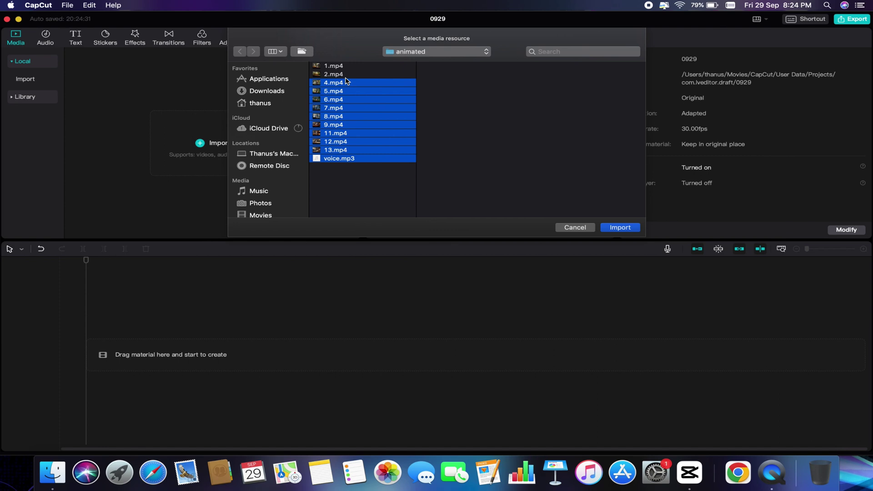
left_click(621, 228)
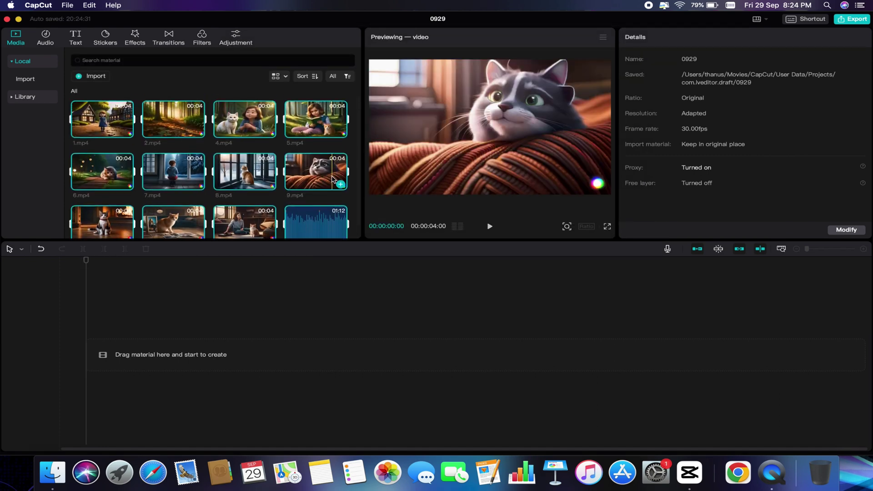
left_click_drag(318, 209, 61, 421)
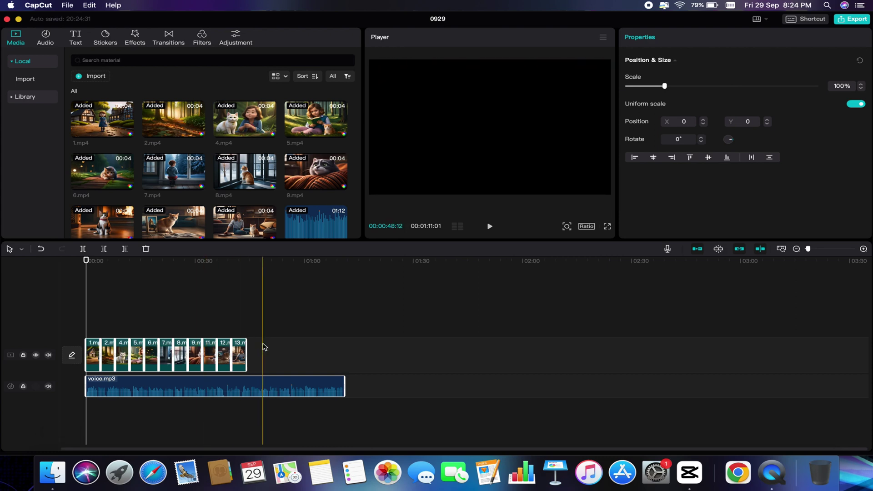
Step: Add Wipe Left, Mix and Pull in transitions at the first clip junctions
left_click(263, 362)
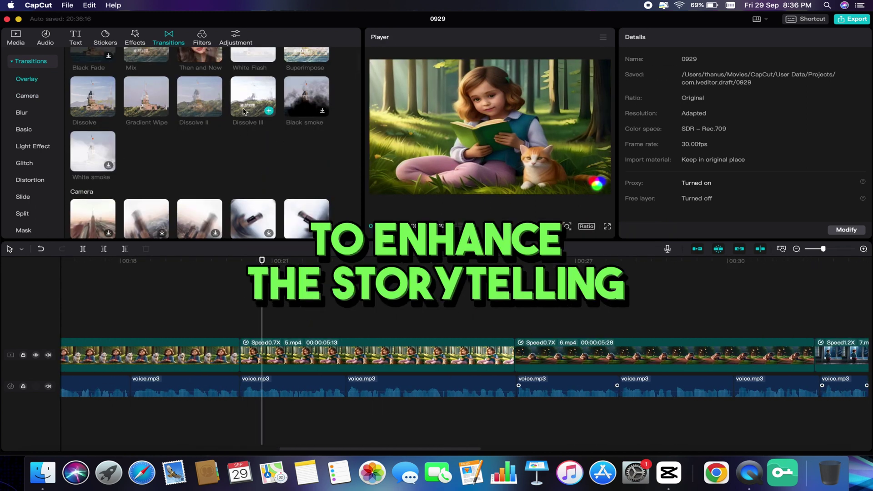
scroll(214, 172, "down", 8)
left_click_drag(146, 159, 234, 359)
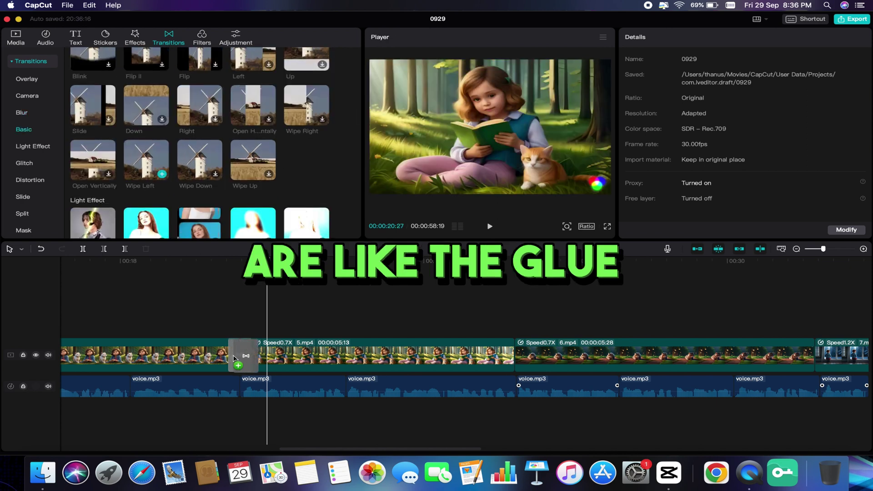
left_click_drag(218, 321, 228, 346)
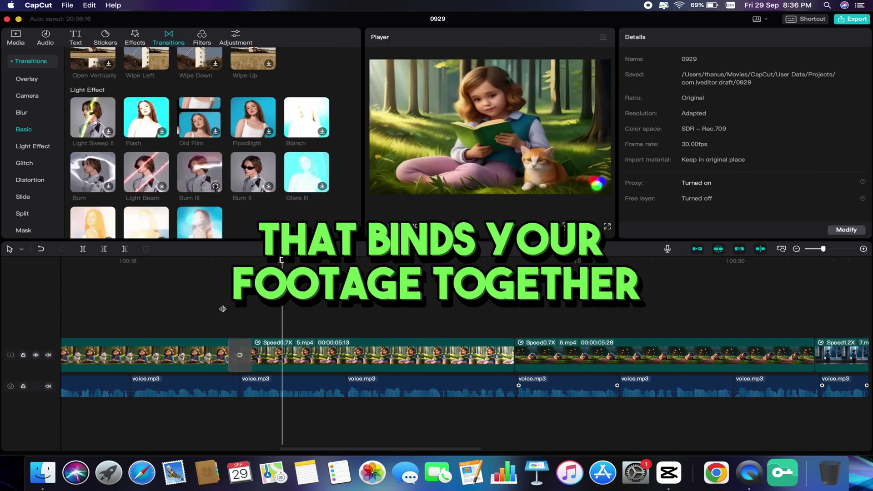
left_click_drag(146, 86, 213, 338)
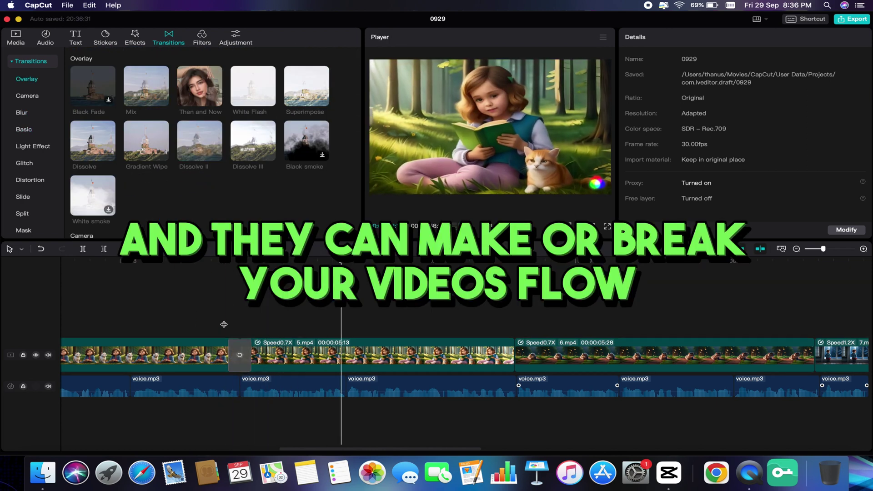
mouse_move(200, 141)
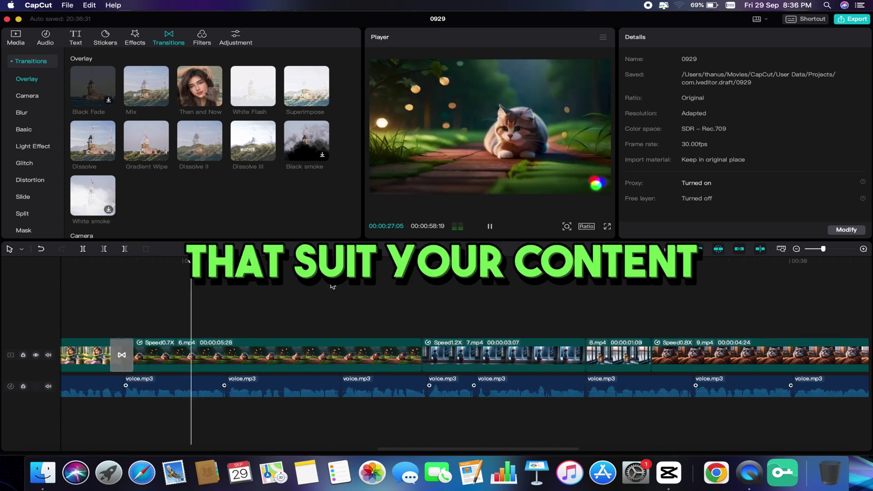
left_click_drag(199, 86, 257, 347)
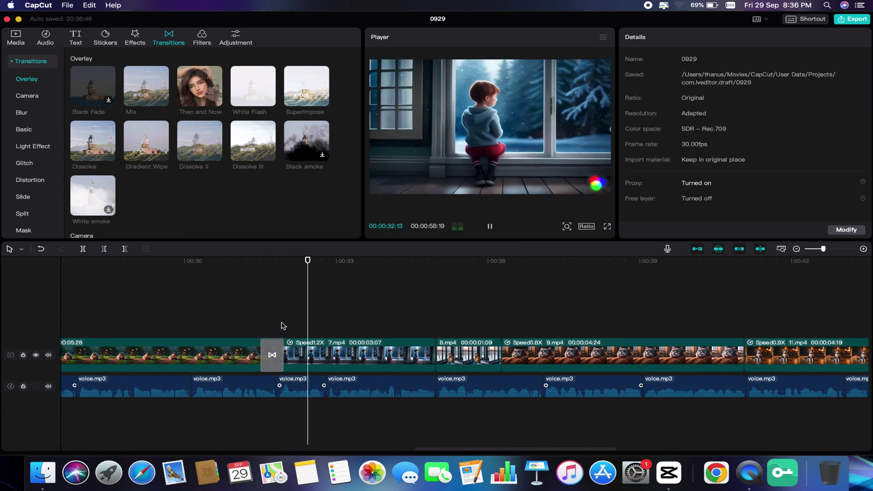
left_click(27, 96)
left_click_drag(93, 145, 323, 355)
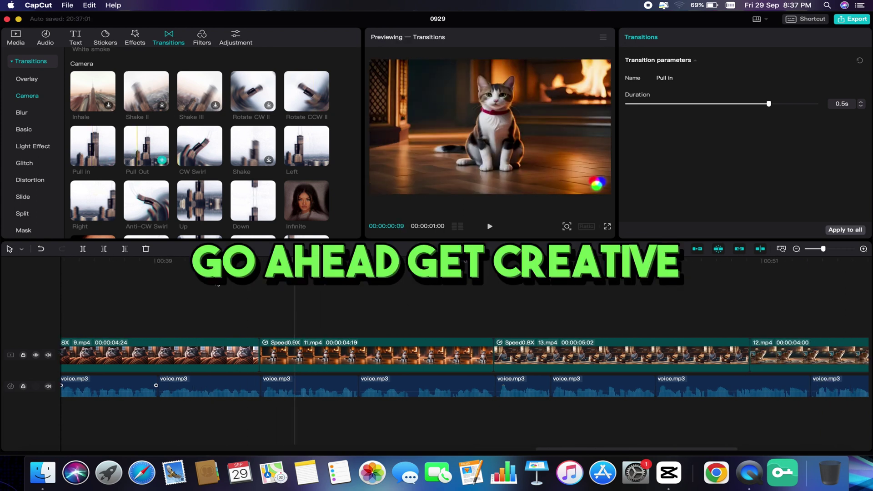
left_click(219, 284)
Step: Add an overlay transition between clips 7 and 8 and Dissolve III between clips 11 and 13, then preview
left_click(27, 79)
left_click_drag(146, 141, 247, 342)
scroll(486, 322, "down", 3)
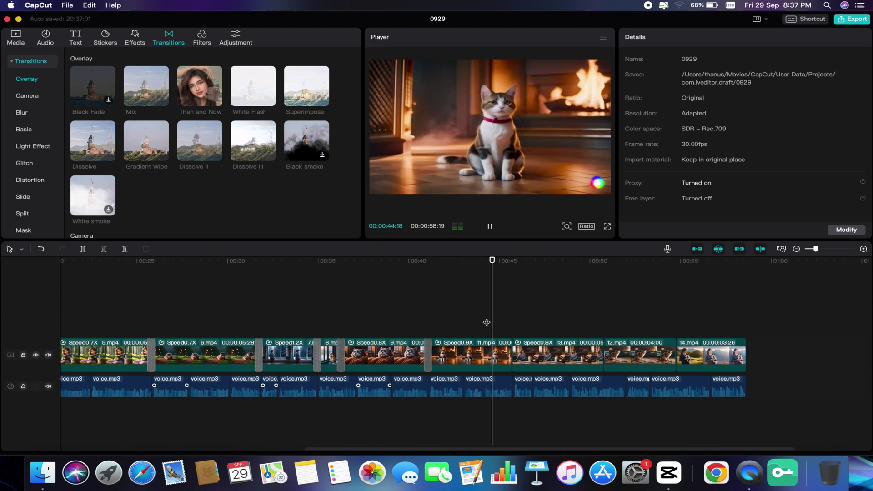
scroll(486, 322, "up", 3)
left_click_drag(253, 140, 277, 355)
left_click(271, 217)
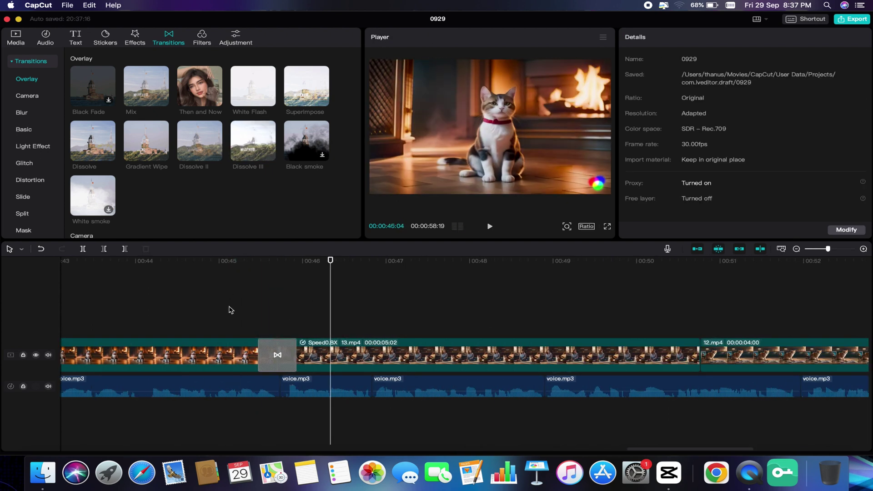
key("space")
Step: Add Dissolve II between clips 13 and 12 and Mix between clips 12 and 14
scroll(198, 159, "down", 1)
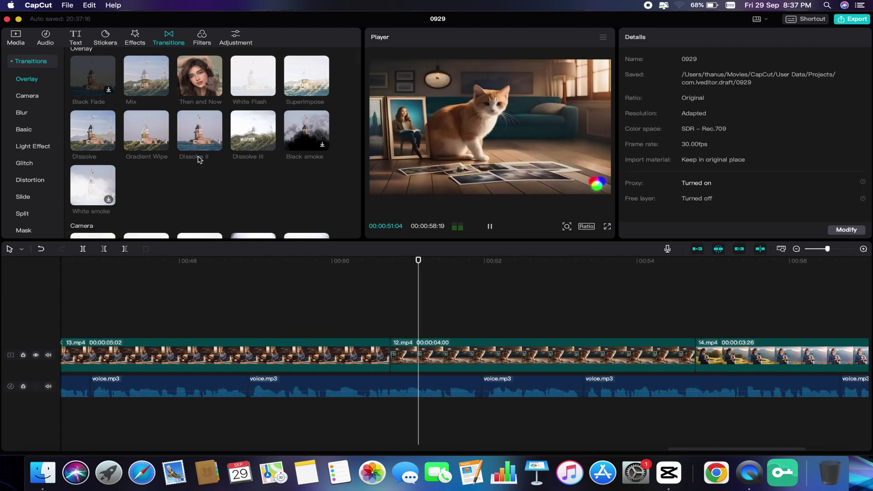
mouse_move(198, 159)
left_mouse_down()
mouse_move(413, 318)
mouse_move(400, 352)
left_mouse_up()
scroll(279, 176, "up", 5)
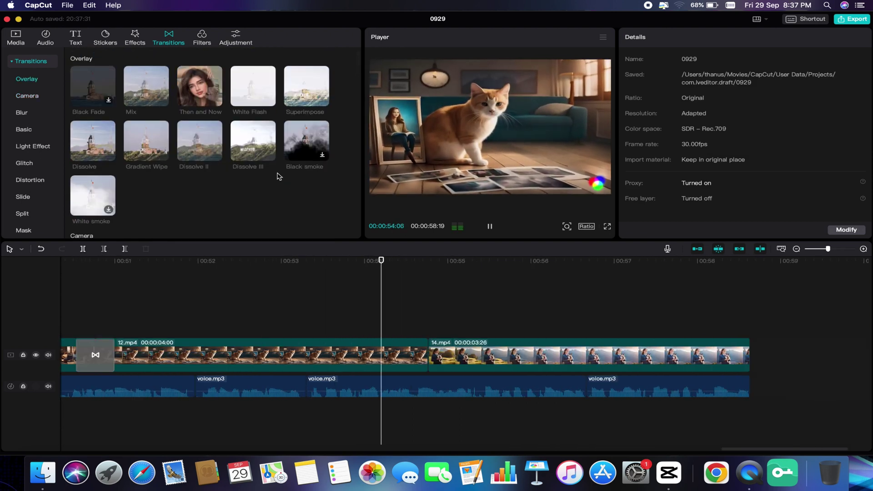
left_click_drag(253, 140, 429, 355)
left_click(390, 303)
left_click_drag(146, 87, 428, 354)
left_click(396, 327)
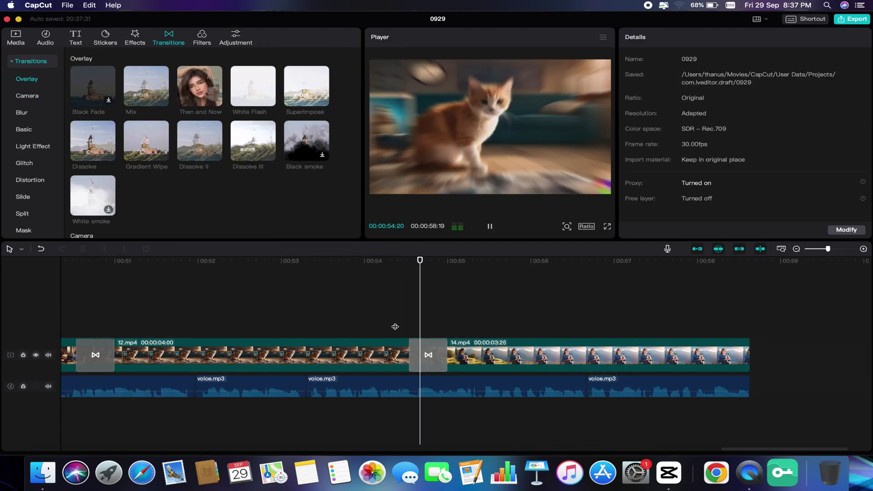
scroll(395, 327, "down", 5)
left_click(135, 37)
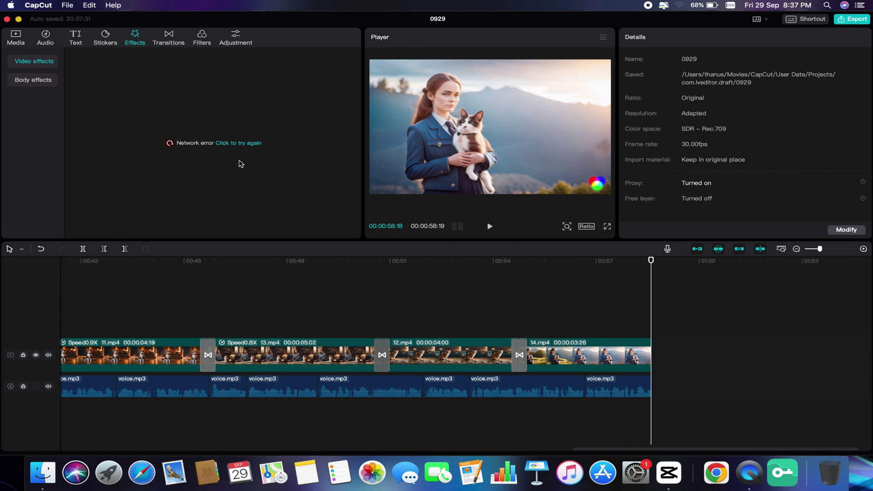
scroll(261, 386, "down", 3)
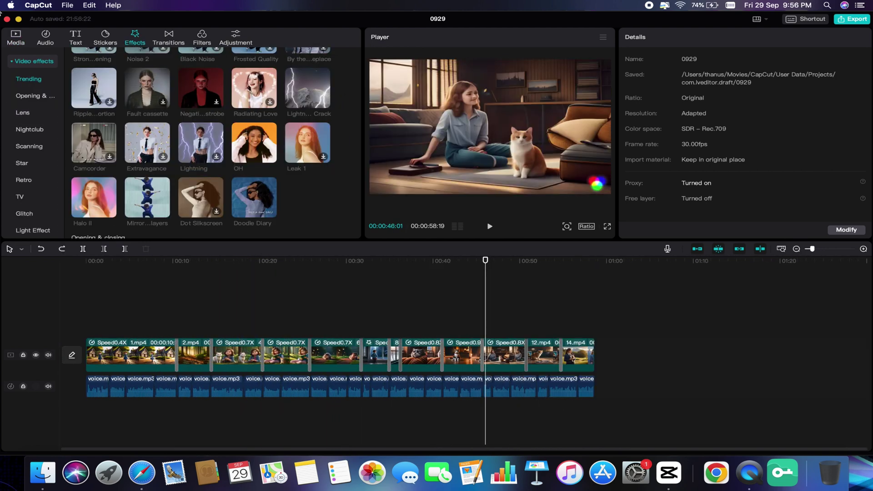
Step: Generate English auto captions from the voiceover
left_click(14, 35)
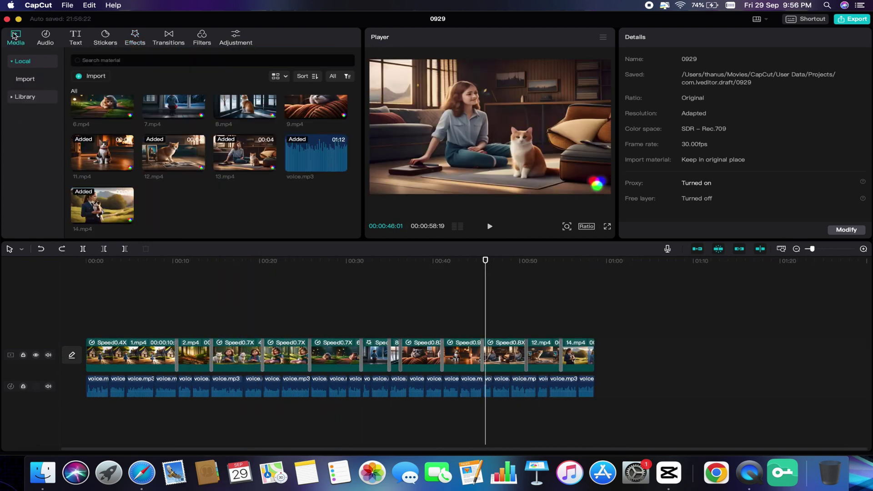
left_click(75, 38)
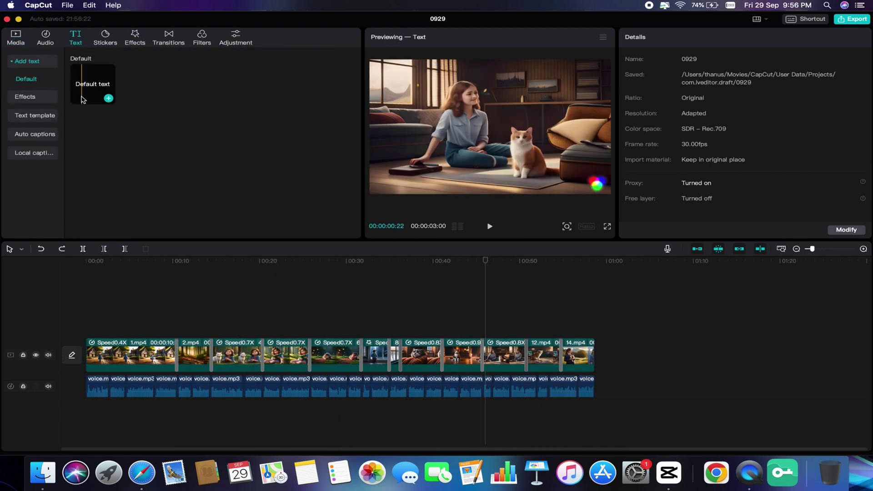
left_click(39, 136)
left_click(223, 194)
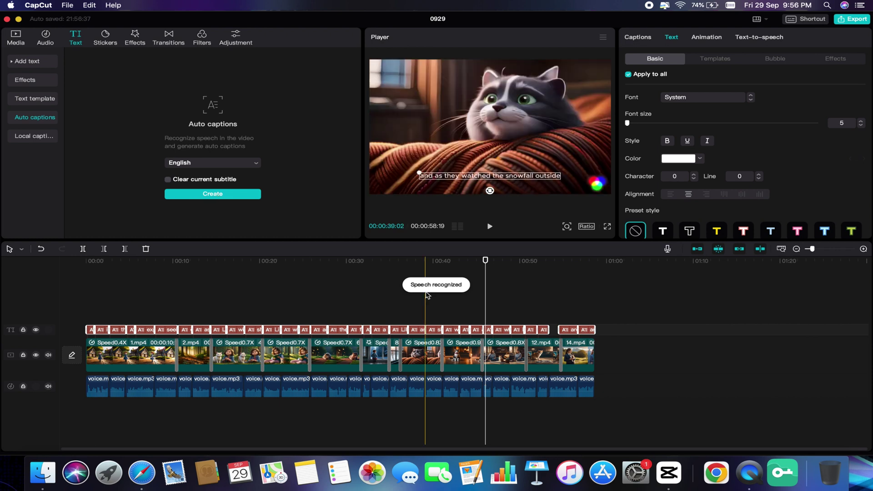
Step: Set every caption's font to THEBOLDFONT
scroll(409, 313, "up", 3)
left_click(459, 330)
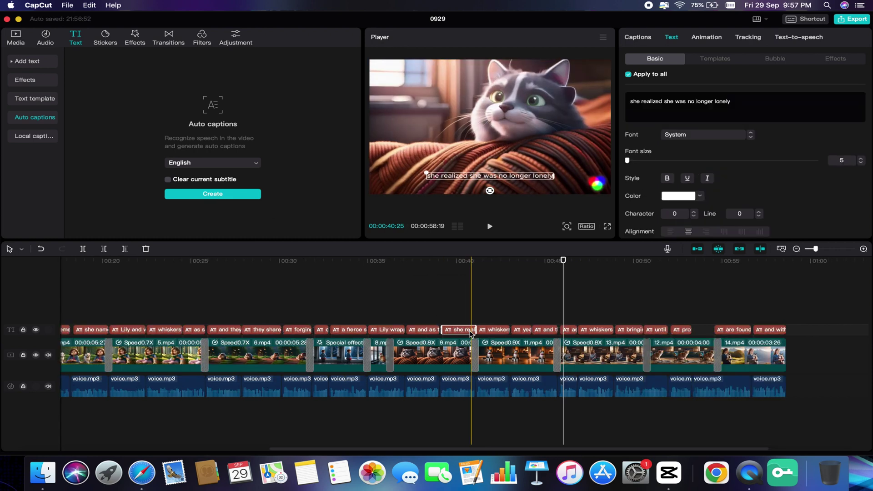
left_click(693, 138)
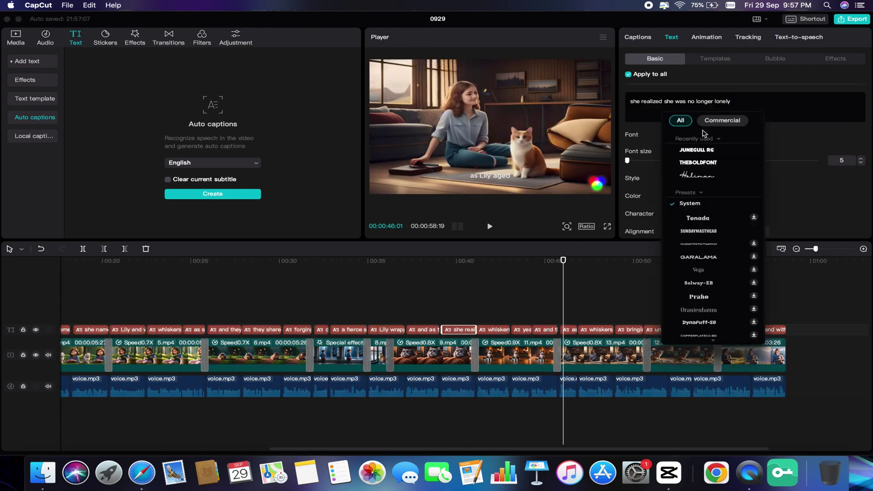
left_click(702, 162)
scroll(746, 182, "down", 10)
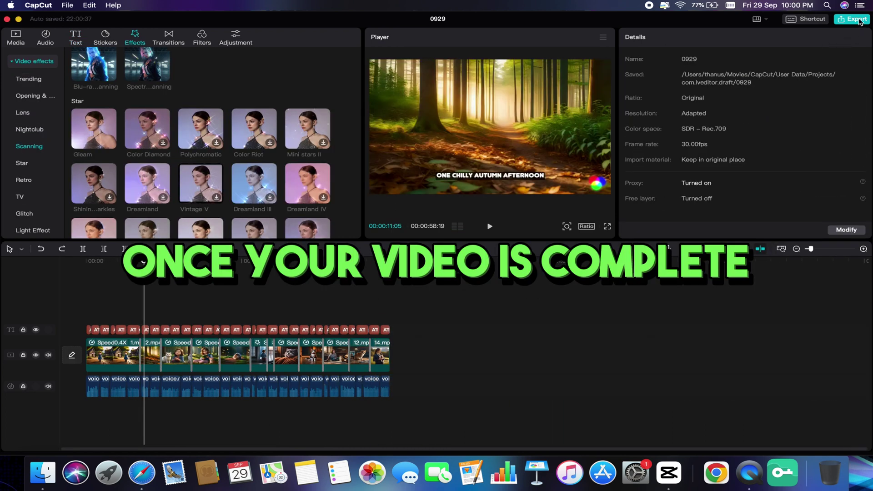
left_click(854, 20)
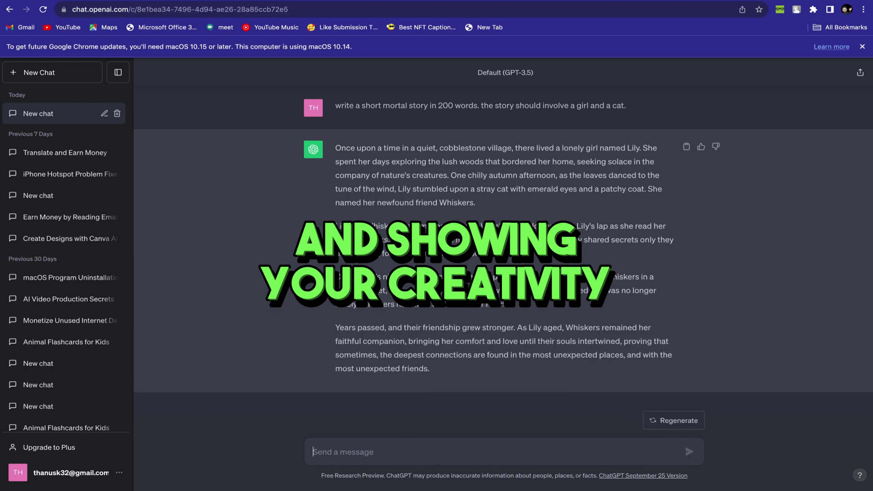
Step: Draft the ChatGPT request for turning the story into an animated YouTube video, and dismiss the Video uploading dialog
type("i want to make a animated youtube videos with this story, i will make this video with a image and a voice over. Suggest!")
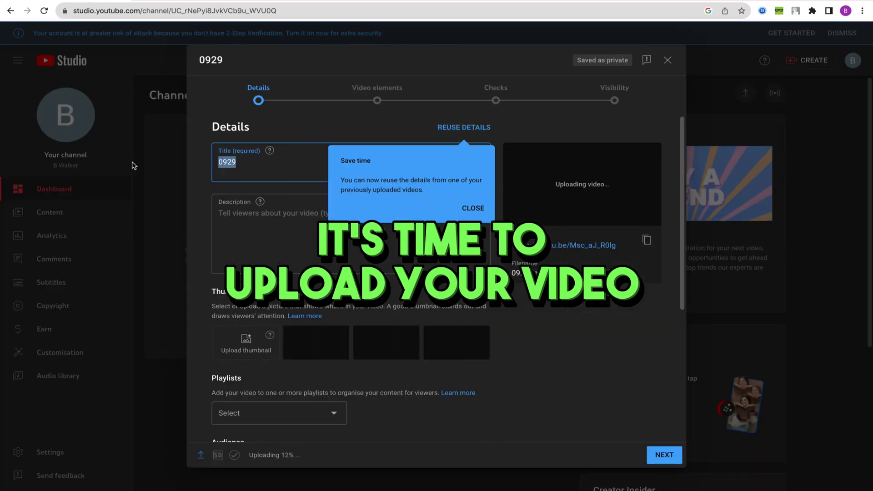
type("Cartoon animr")
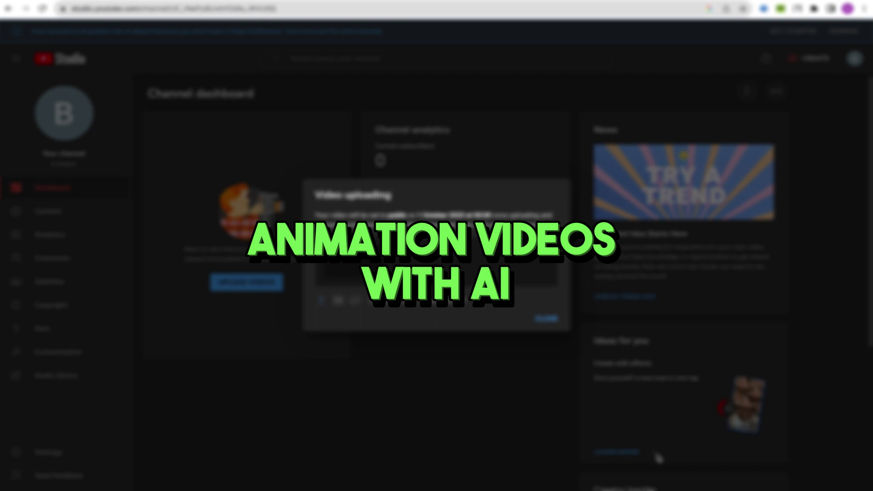
left_click(551, 321)
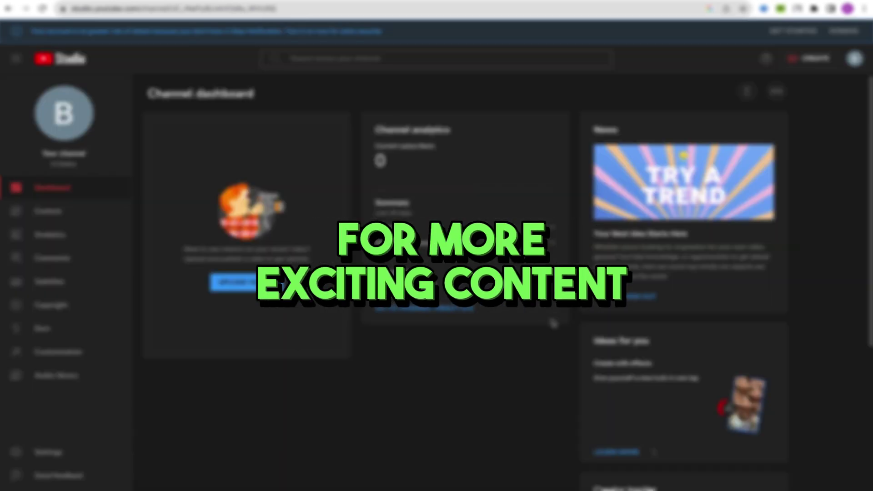